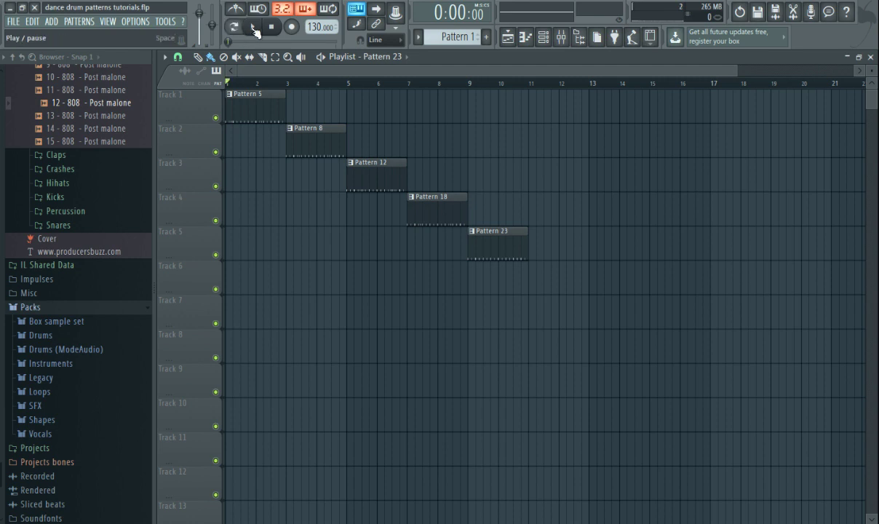
# Play through the five drum patterns arranged in the playlist, then stop playback.
pyautogui.moveTo(736, 70); pyautogui.dragTo(492, 72)
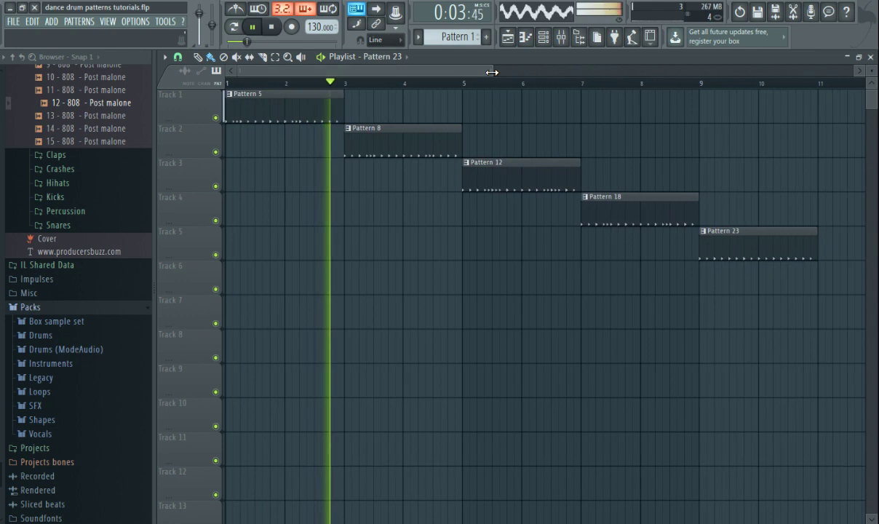
pyautogui.moveTo(871, 72); pyautogui.dragTo(871, 66)
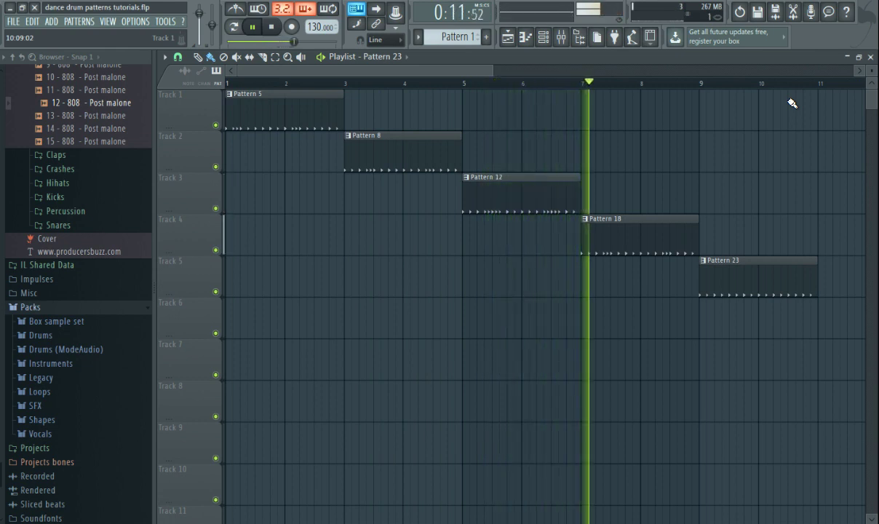
pyautogui.click(272, 31)
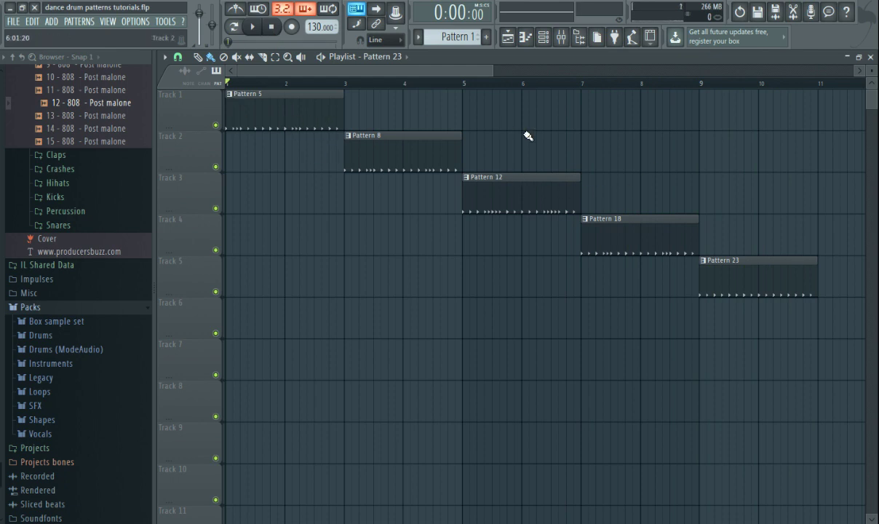
# Show the channel rack over the playlist with Pattern 1 selected.
pyautogui.click(274, 108)
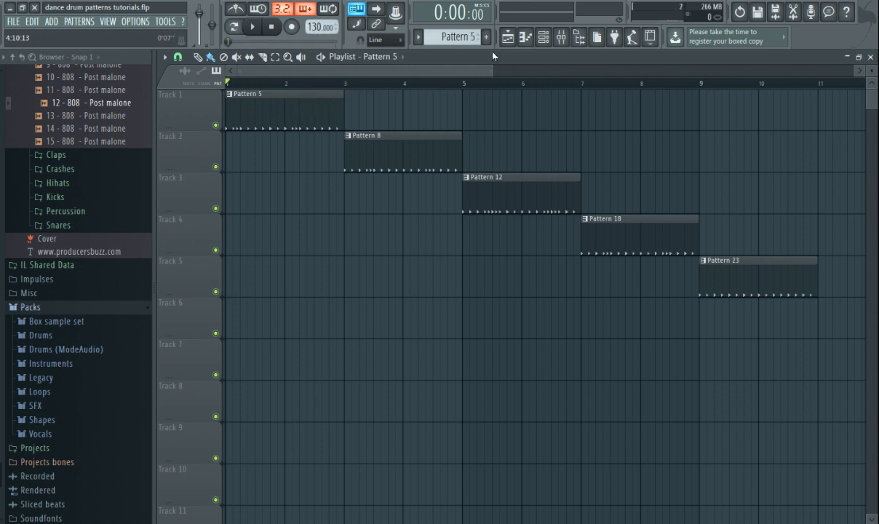
pyautogui.click(506, 40)
pyautogui.moveTo(531, 226); pyautogui.dragTo(549, 136)
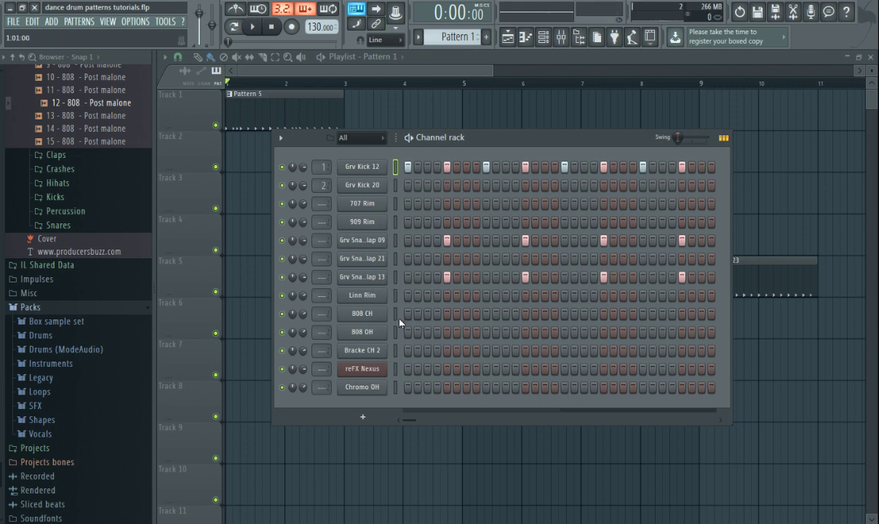
# Delete the reFX Nexus channel from the channel rack and confirm the deletion.
pyautogui.rightClick(373, 368)
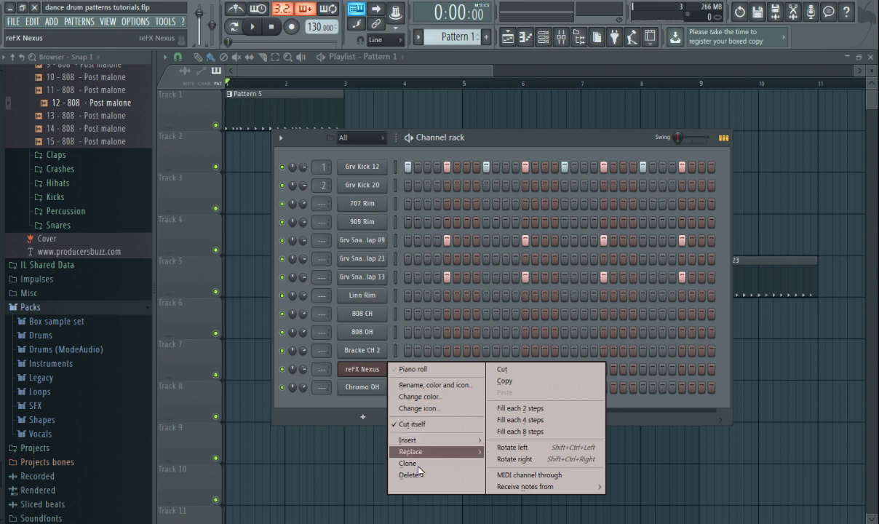
pyautogui.click(411, 474)
pyautogui.click(492, 306)
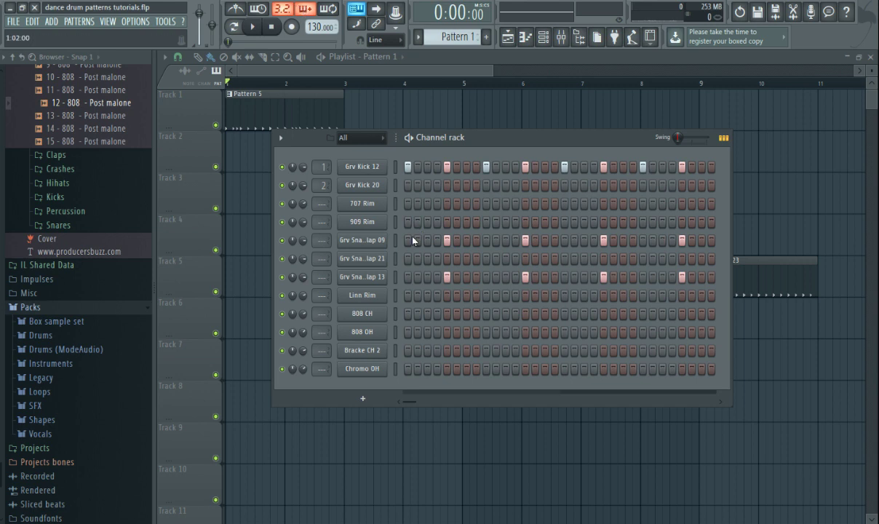
# Switch playback to pattern mode and play Pattern 1 and Pattern 2 to compare them.
pyautogui.click(235, 28)
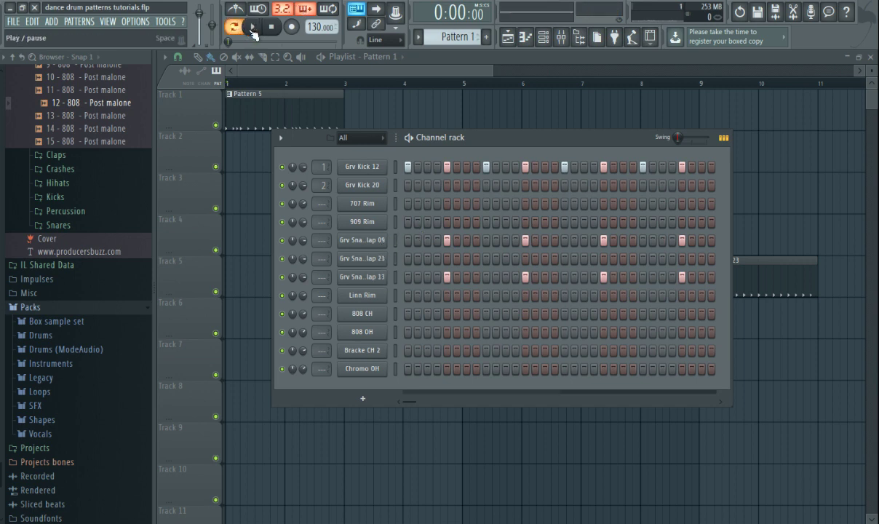
pyautogui.click(253, 27)
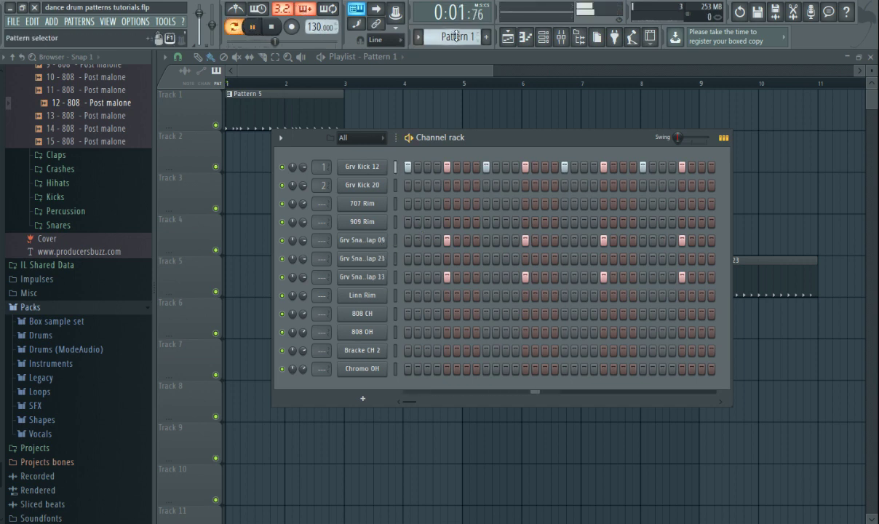
pyautogui.scroll(-1, 458, 36)
pyautogui.press('space')
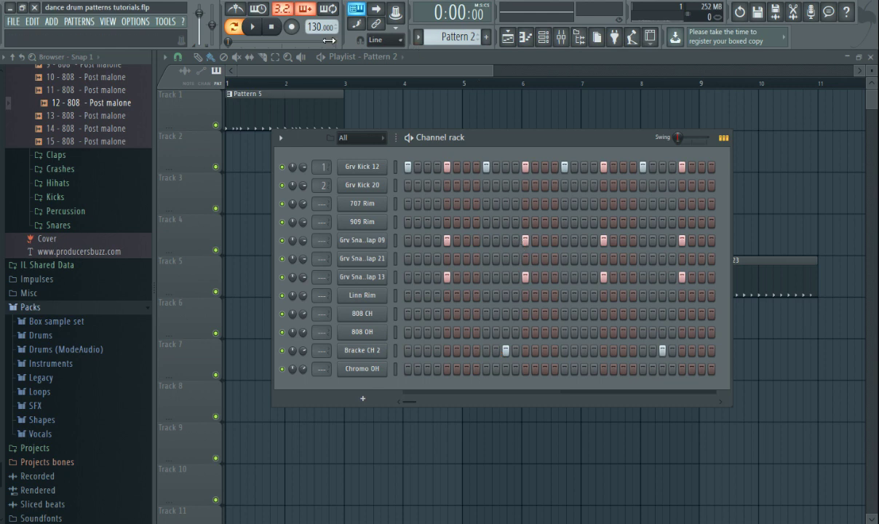
pyautogui.press('space')
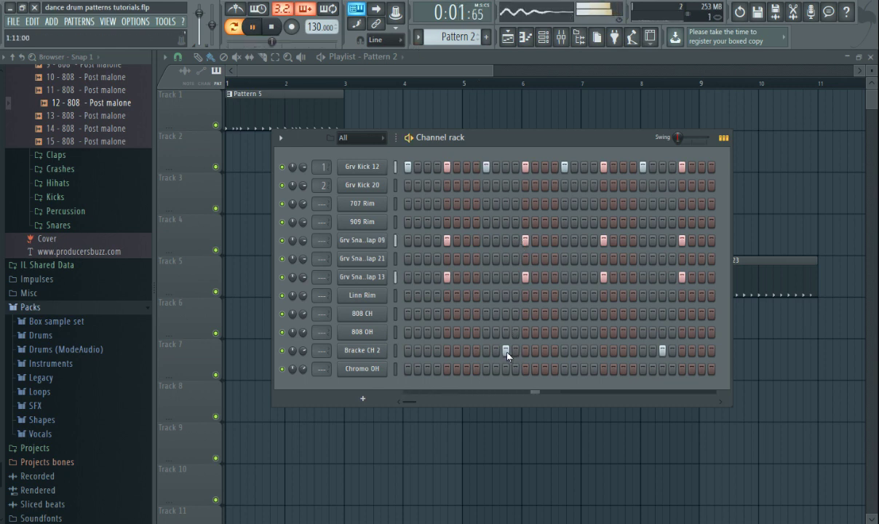
pyautogui.press('space')
# Select Pattern 3, audition the Linn Rim sound and play the pattern.
pyautogui.scroll(1, 461, 35)
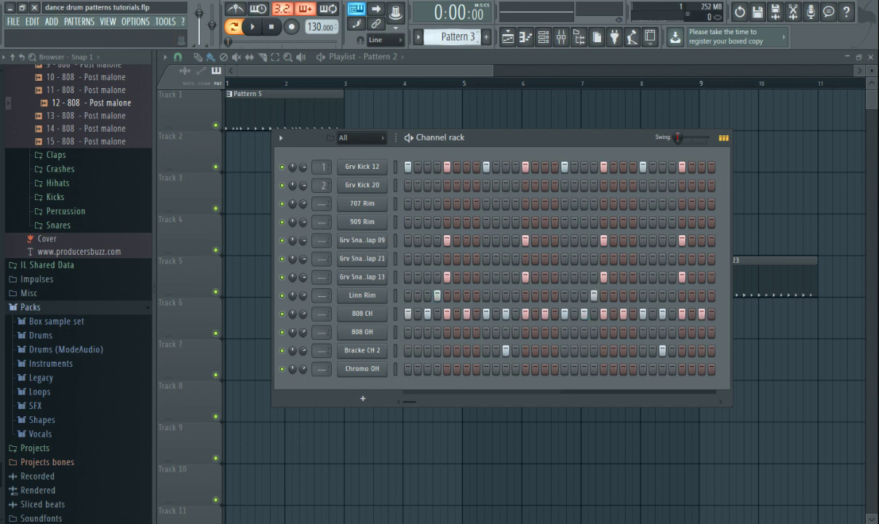
pyautogui.click(373, 298)
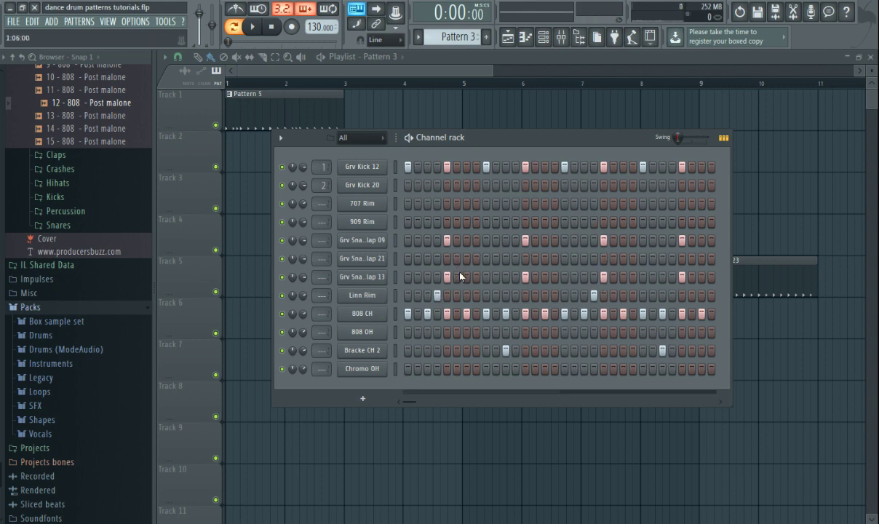
pyautogui.press('space')
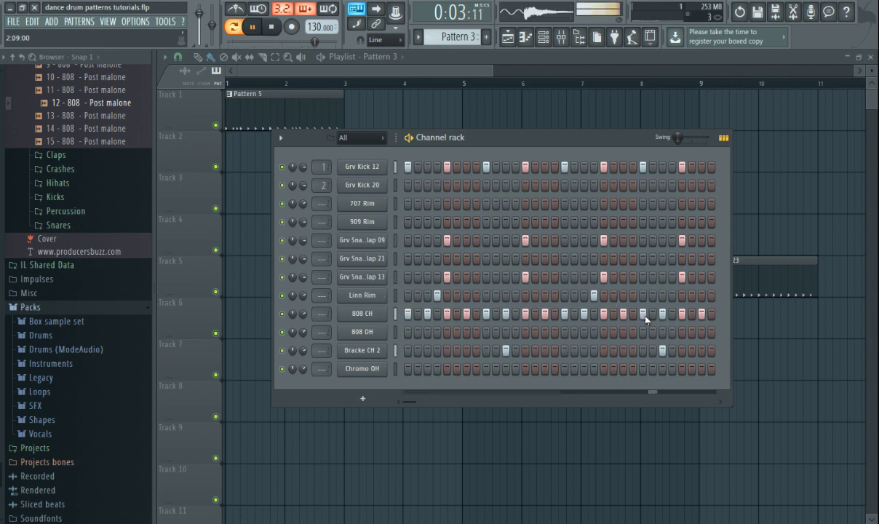
pyautogui.press('space')
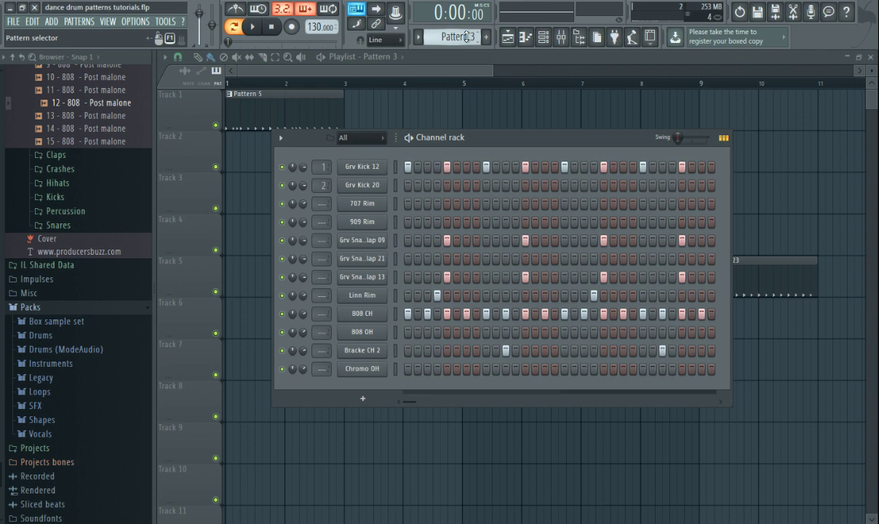
# Select Pattern 4, audition the Grv Kick 20 and Chromo OH sounds, and play the pattern.
pyautogui.scroll(-1, 466, 36)
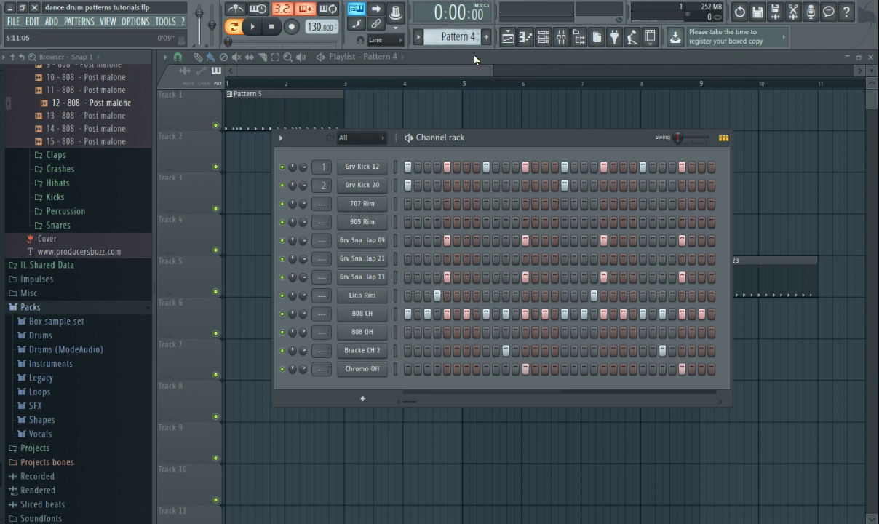
pyautogui.click(353, 187)
pyautogui.click(343, 367)
pyautogui.press('space')
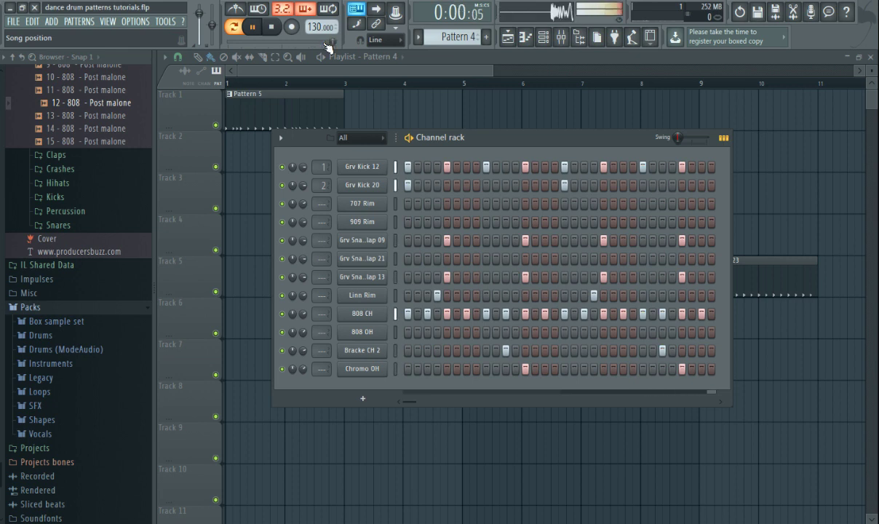
pyautogui.press('space')
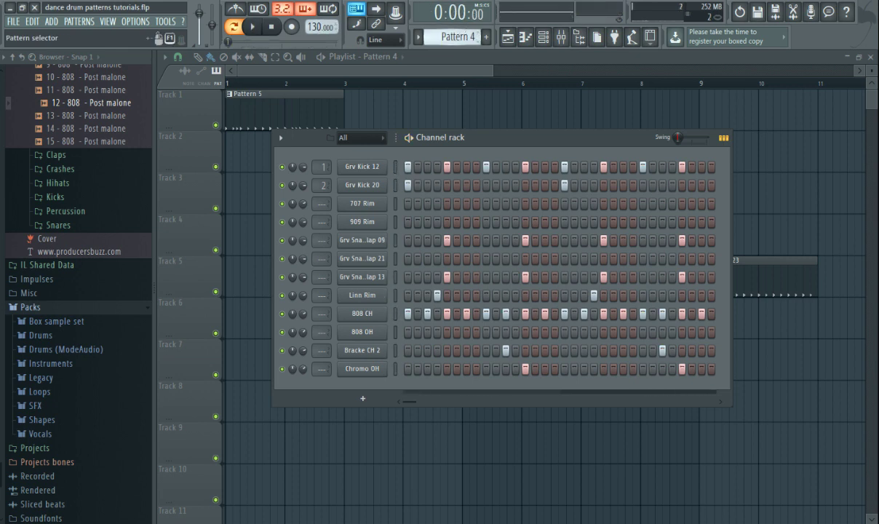
# Select Pattern 5, audition the Chromo OH channel and play the pattern.
pyautogui.moveTo(464, 37); pyautogui.dragTo(464, 31)
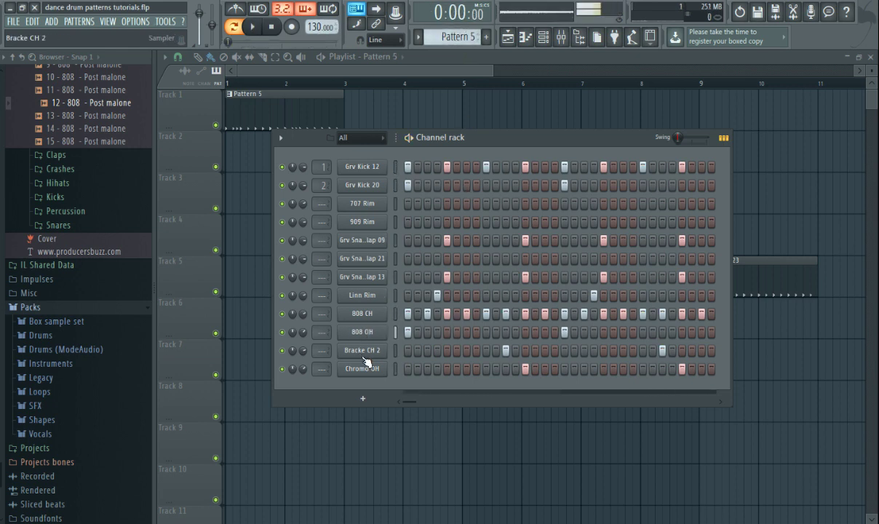
pyautogui.click(395, 369)
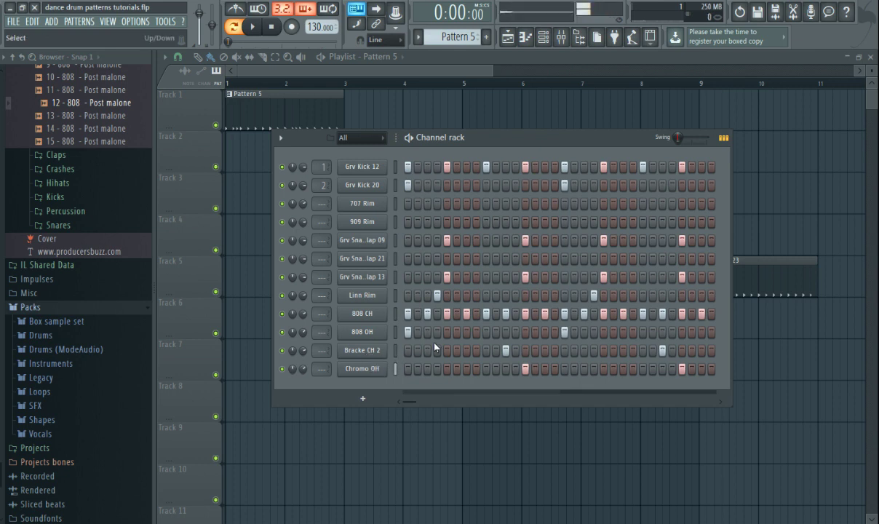
pyautogui.press('space')
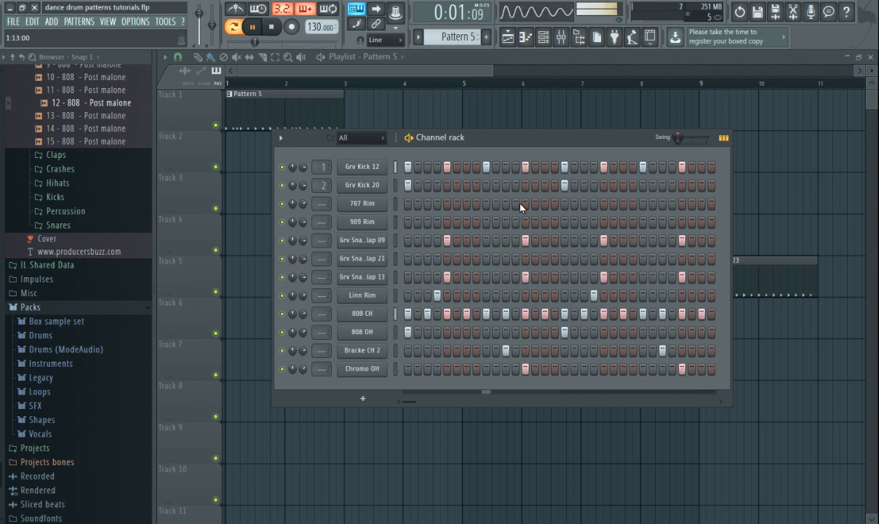
pyautogui.press('space')
# Audition the 808 OH sound several times and replay Pattern 5 to hear it in context.
pyautogui.scroll(1, 453, 38)
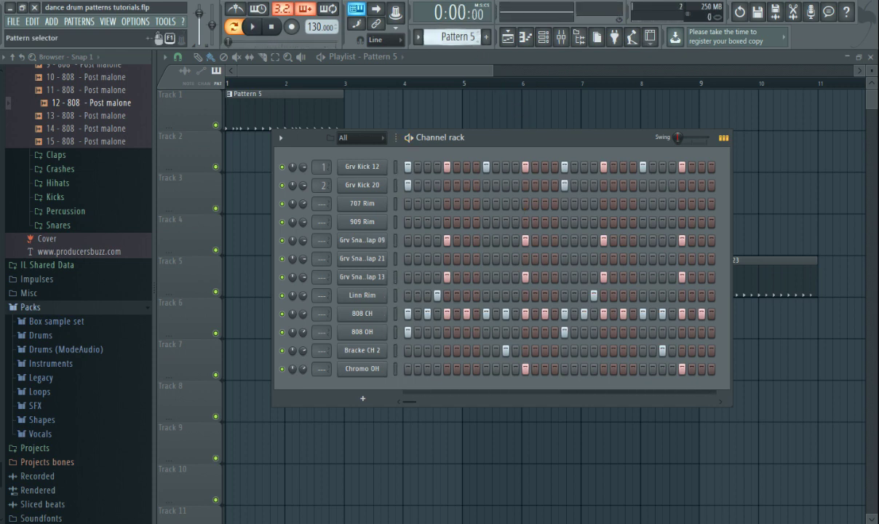
pyautogui.click(377, 334)
pyautogui.click(373, 335)
pyautogui.click(372, 335)
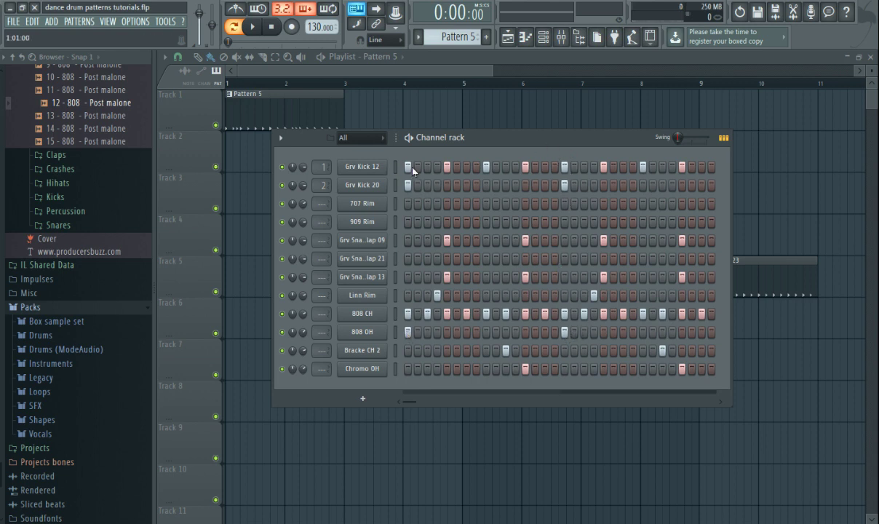
pyautogui.press('space')
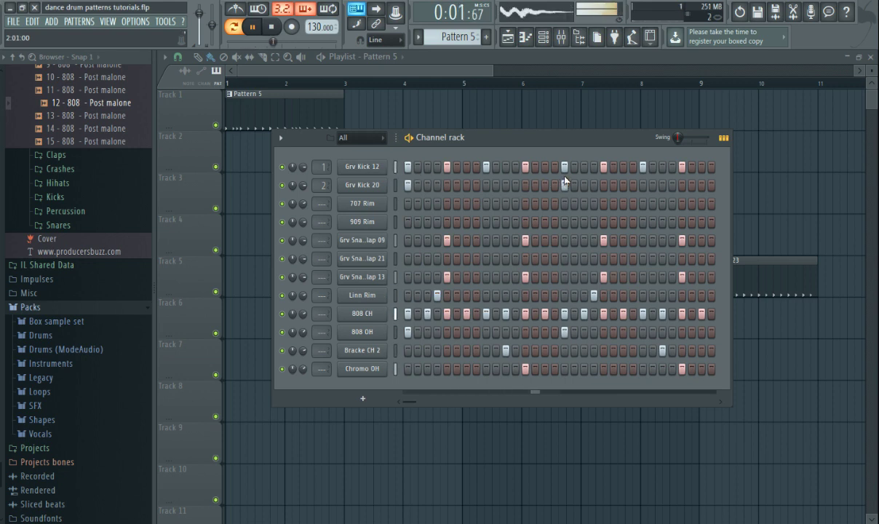
pyautogui.press('space')
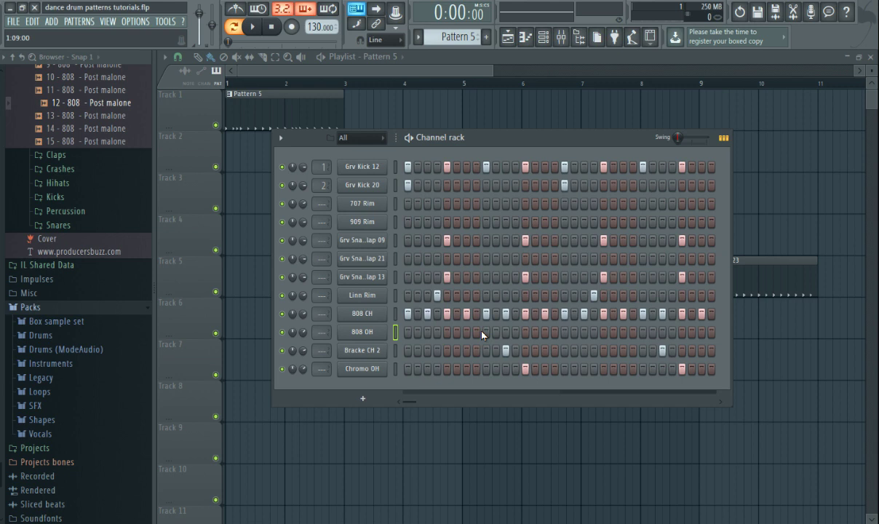
# Try 808 OH hits on steps 7, 9 and 25 of Pattern 5 while playing it.
pyautogui.press('space')
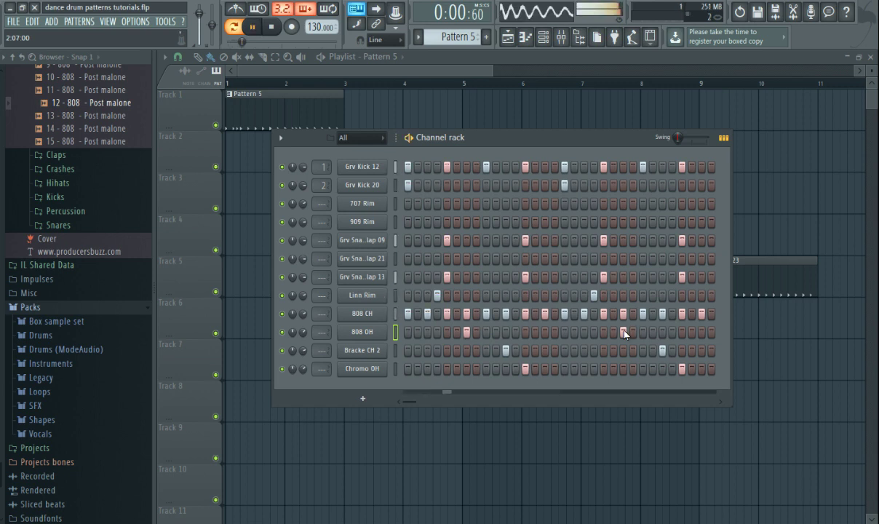
pyautogui.click(466, 331)
pyautogui.click(486, 332)
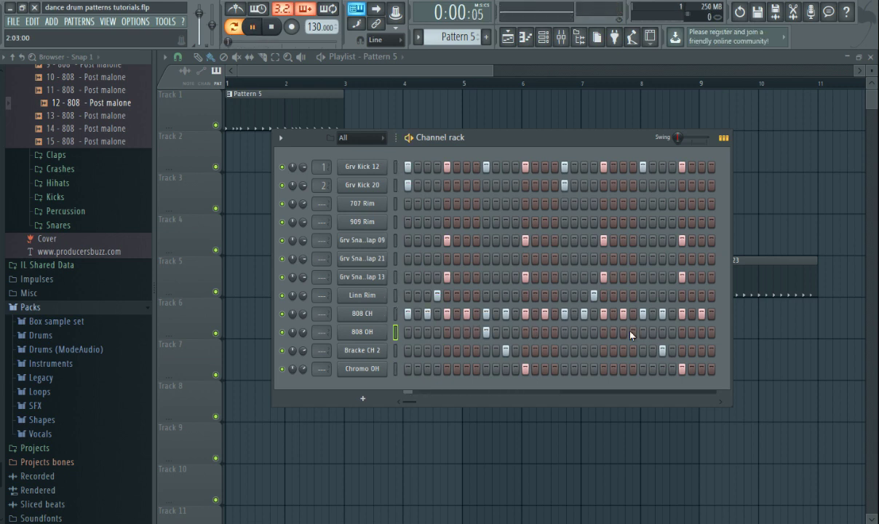
pyautogui.press('space')
pyautogui.click(642, 332)
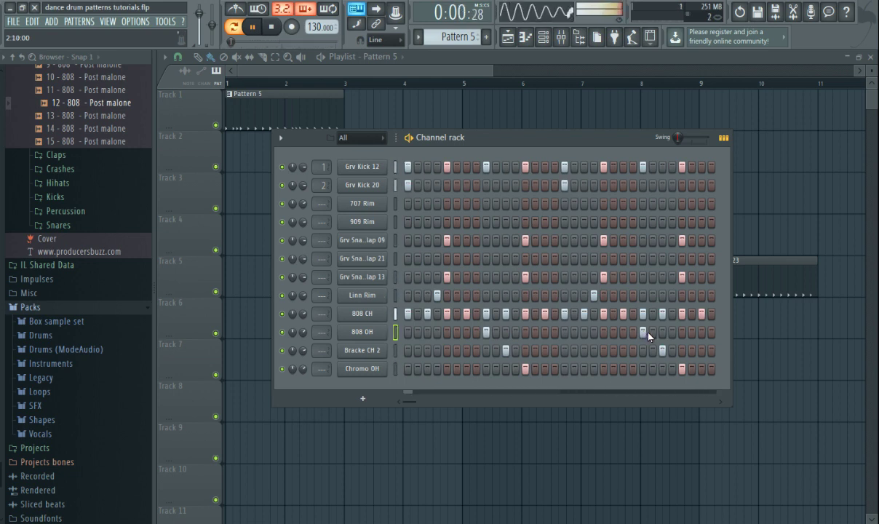
pyautogui.click(642, 332)
pyautogui.press('space')
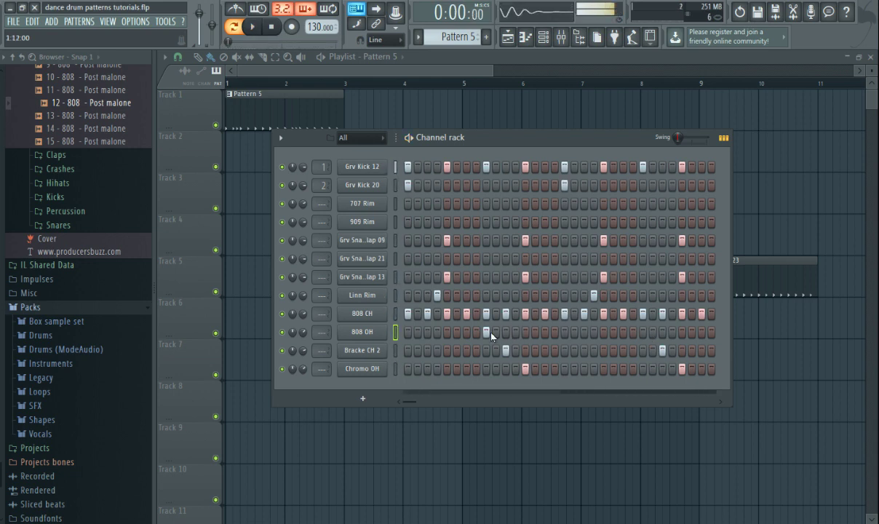
# Select Pattern 6, audition the Grv Kick 12 sound and play the pattern.
pyautogui.scroll(-1, 451, 36)
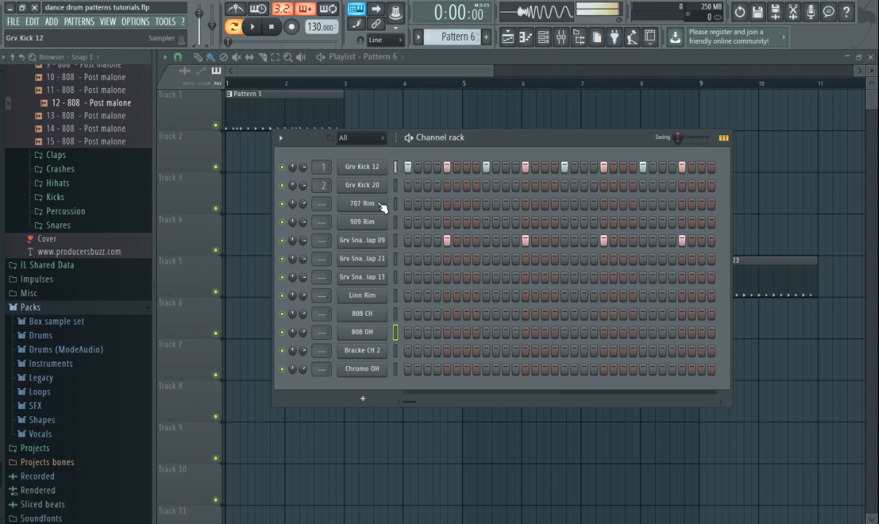
pyautogui.click(371, 172)
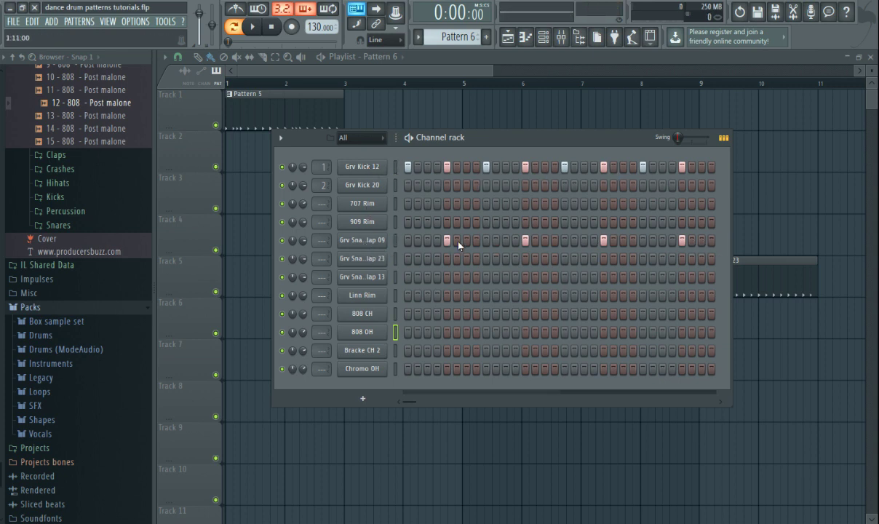
pyautogui.press('space')
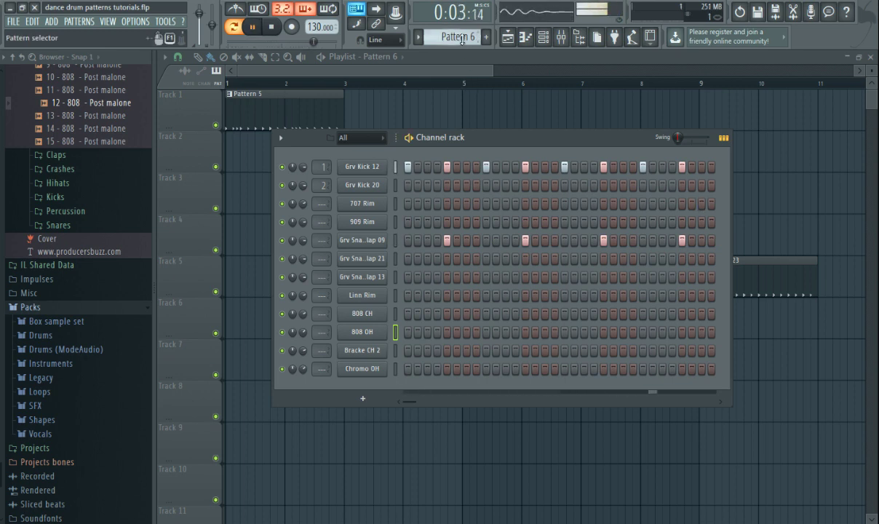
# Switch to Pattern 7 and play it to hear the added Linn Rim and 808 CH hits.
pyautogui.scroll(-1, 460, 40)
pyautogui.press('space')
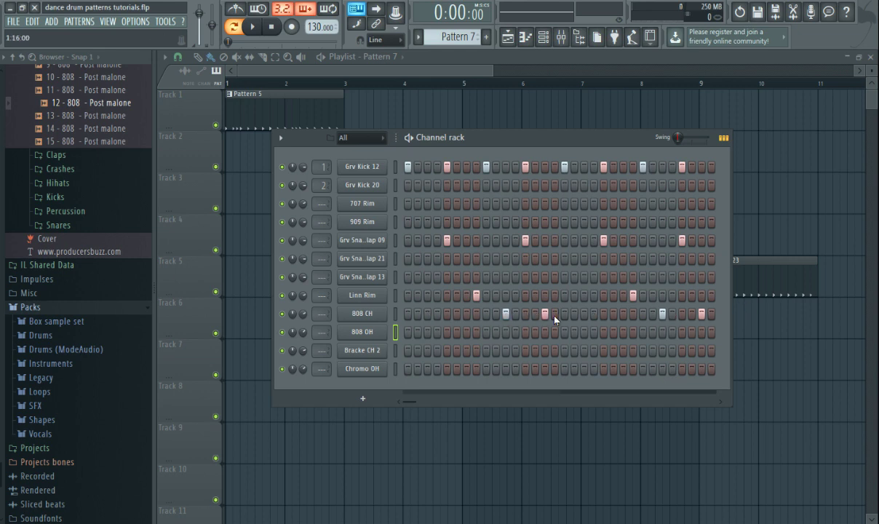
pyautogui.press('space')
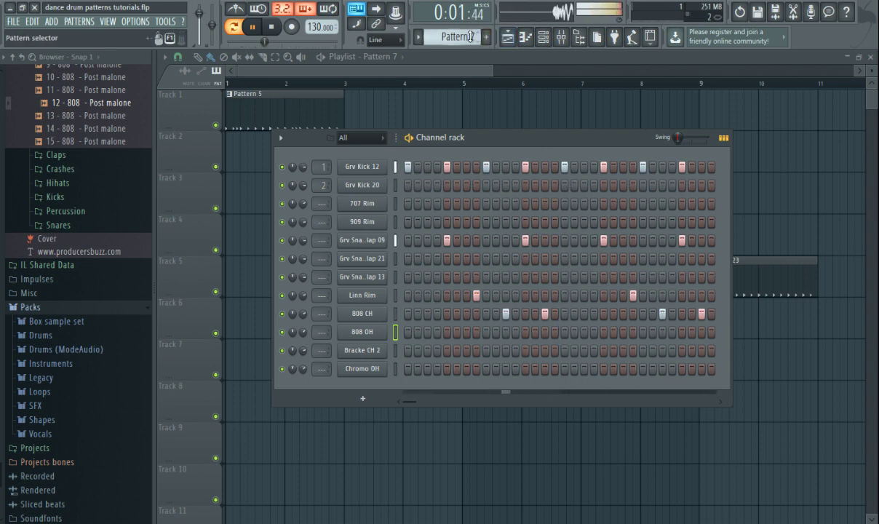
pyautogui.press('space')
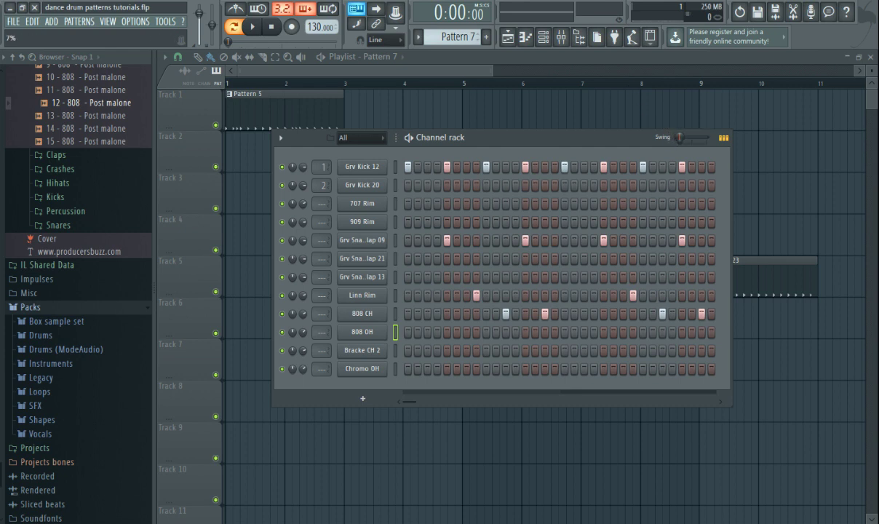
# Replay Pattern 7 and switch to Pattern 8 to hear the added 808 OH, Bracke CH 2 and Chromo OH hits.
pyautogui.press('space')
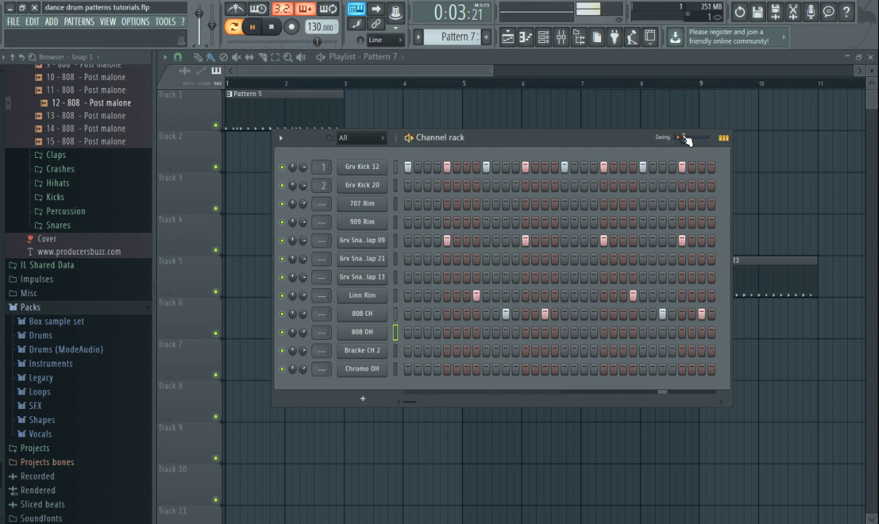
pyautogui.press('space')
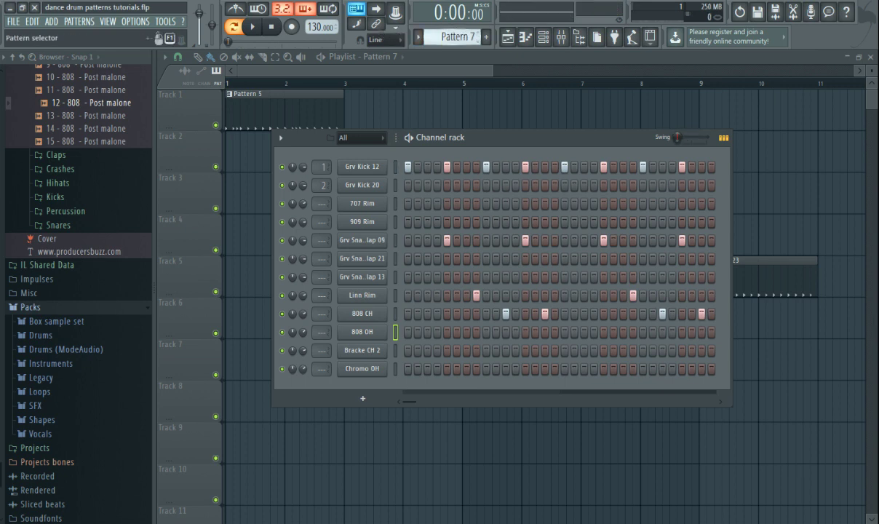
pyautogui.scroll(-1, 454, 36)
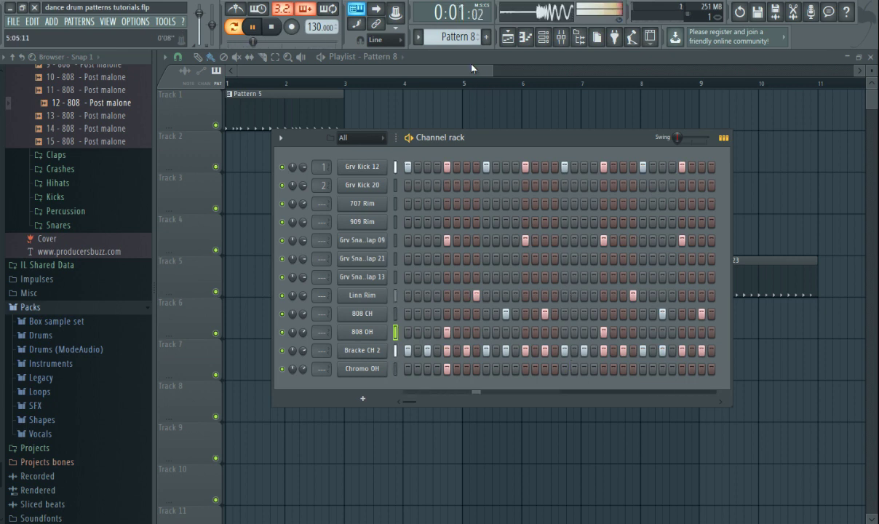
pyautogui.press('space')
# Skip past Pattern 9 to Pattern 10 and play its Grv Kick 12 and clap layers.
pyautogui.scroll(-1, 450, 37)
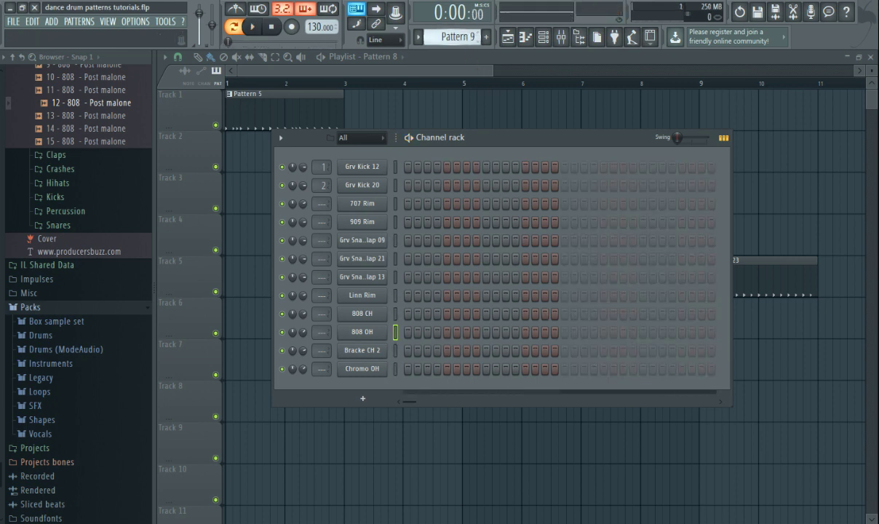
pyautogui.scroll(-1, 451, 36)
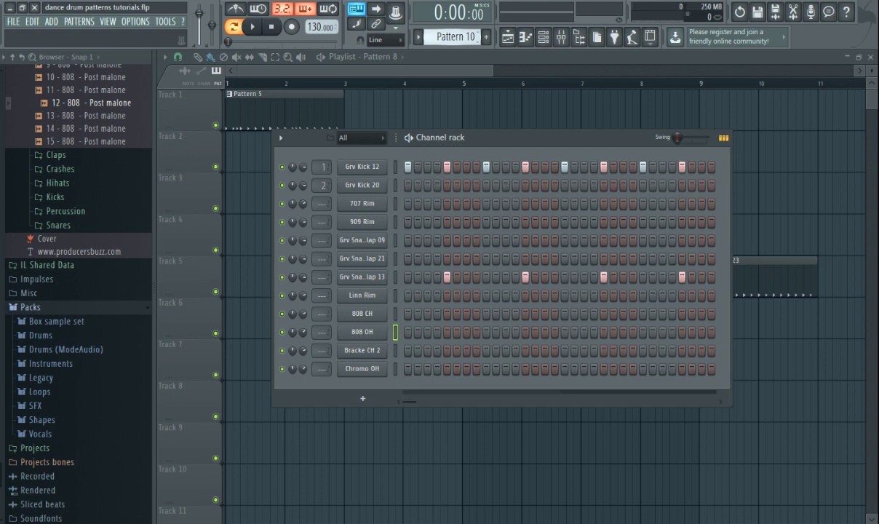
pyautogui.click(255, 31)
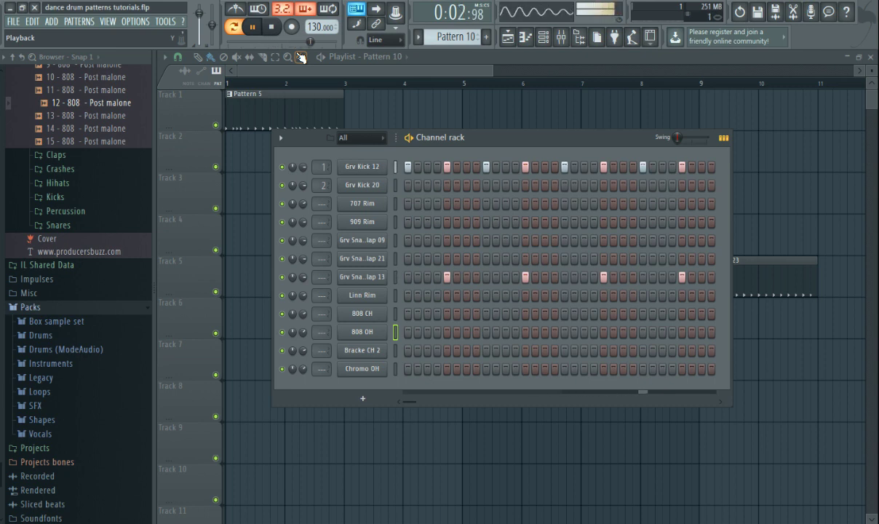
pyautogui.press('space')
# Switch to Pattern 11, play it with the added hi-hat layers and audition the 808 OH sound.
pyautogui.scroll(-1, 460, 38)
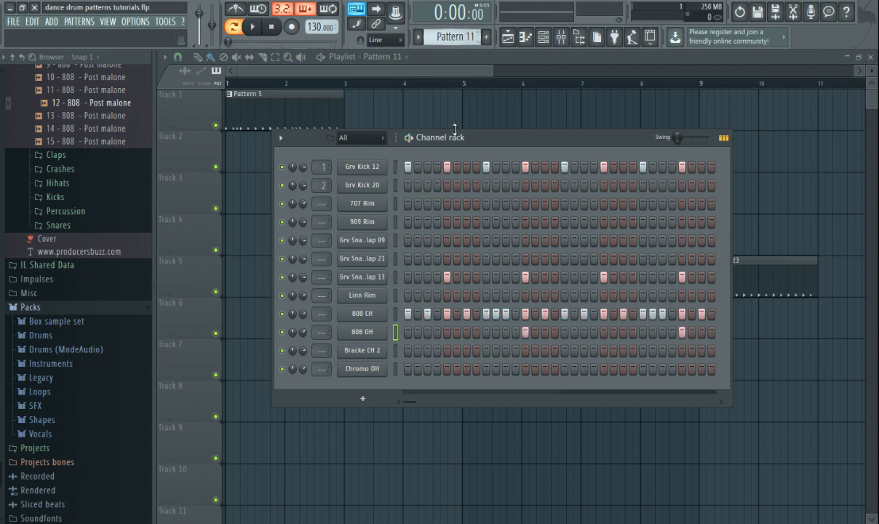
pyautogui.press('space')
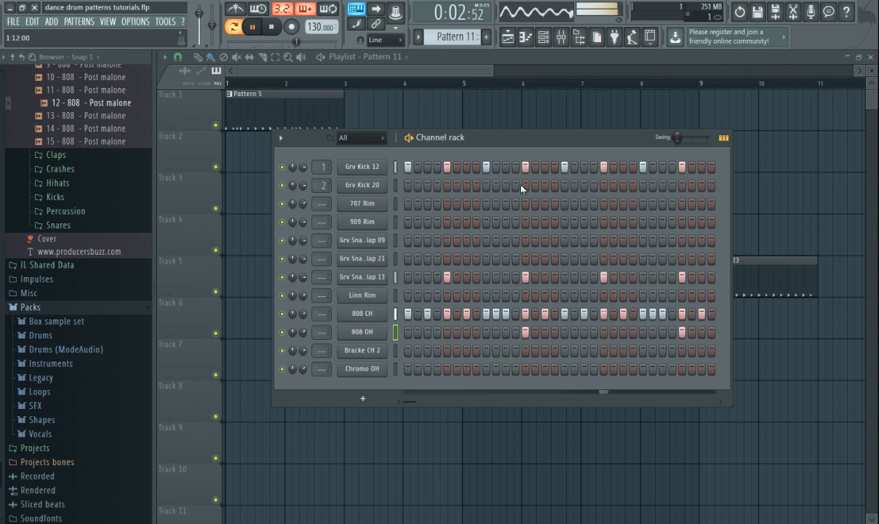
pyautogui.press('space')
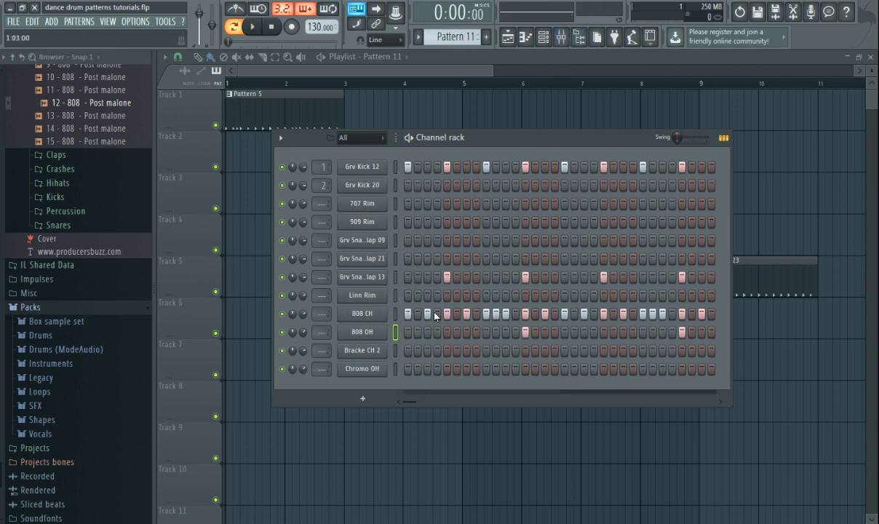
pyautogui.click(355, 335)
# Select Pattern 12, audition the 707 Rim sound and play the full pattern.
pyautogui.moveTo(449, 37); pyautogui.dragTo(449, 32)
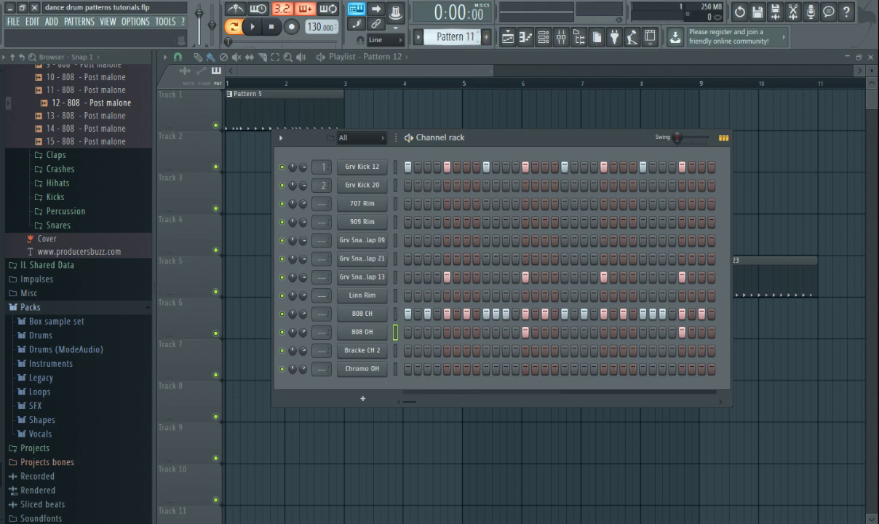
pyautogui.click(371, 209)
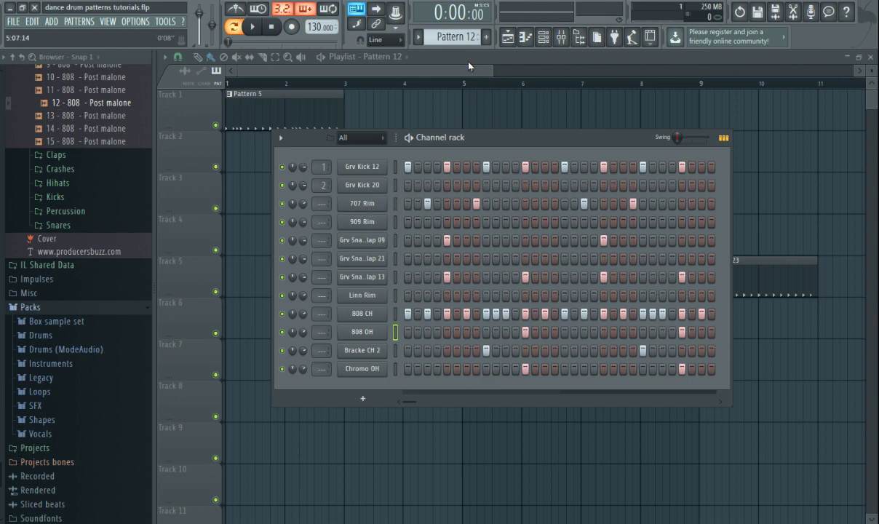
pyautogui.moveTo(454, 37); pyautogui.dragTo(453, 37)
pyautogui.press('space')
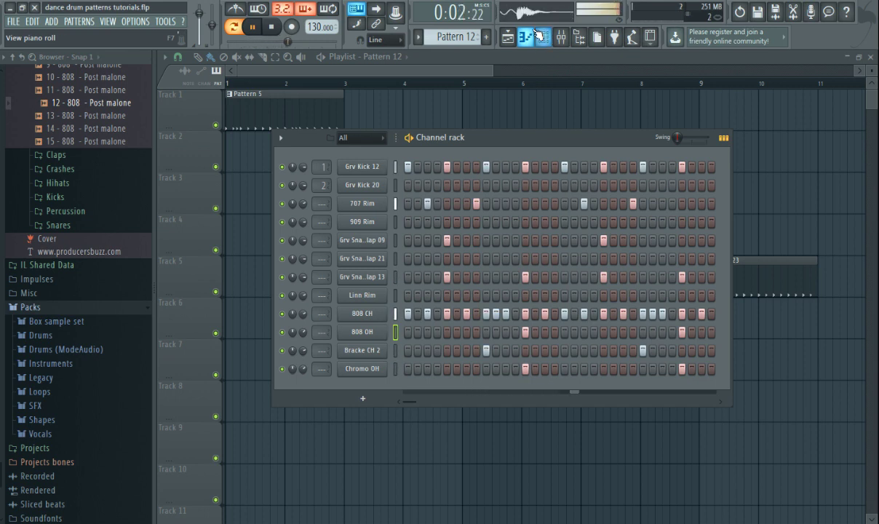
pyautogui.press('space')
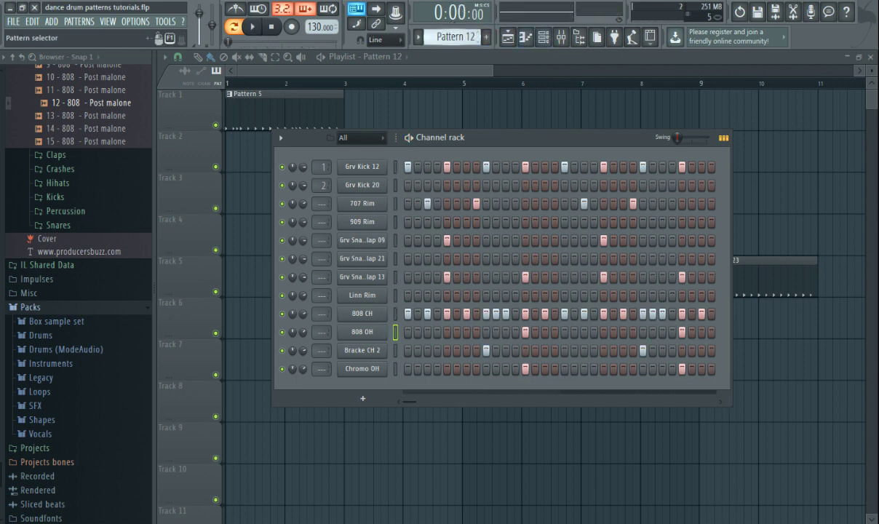
# Select Pattern 15 and audition the Grv Kick 12 and Grv Kick 20 sounds separately.
pyautogui.press('F4')
pyautogui.moveTo(453, 37); pyautogui.dragTo(453, 30)
pyautogui.click(386, 185)
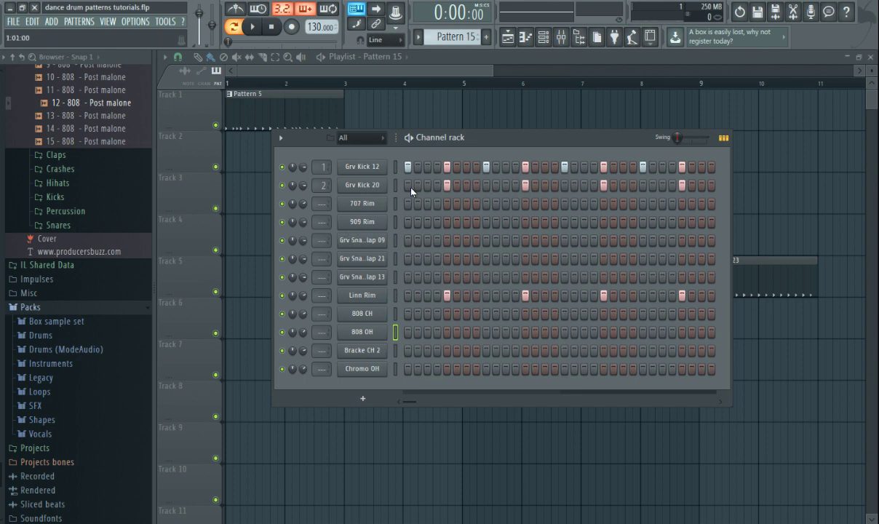
pyautogui.click(376, 169)
pyautogui.click(376, 188)
# Play Pattern 15 twice to hear both kicks layered with the Linn Rim.
pyautogui.press('space')
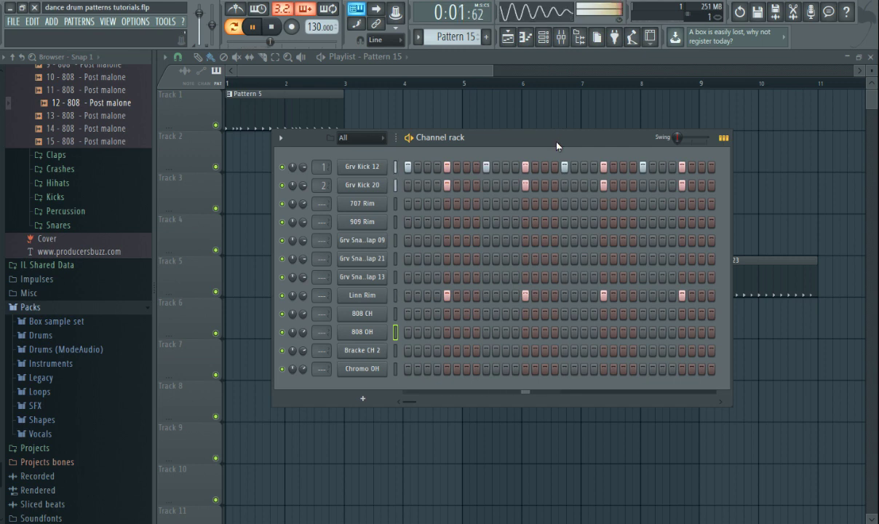
pyautogui.press('space')
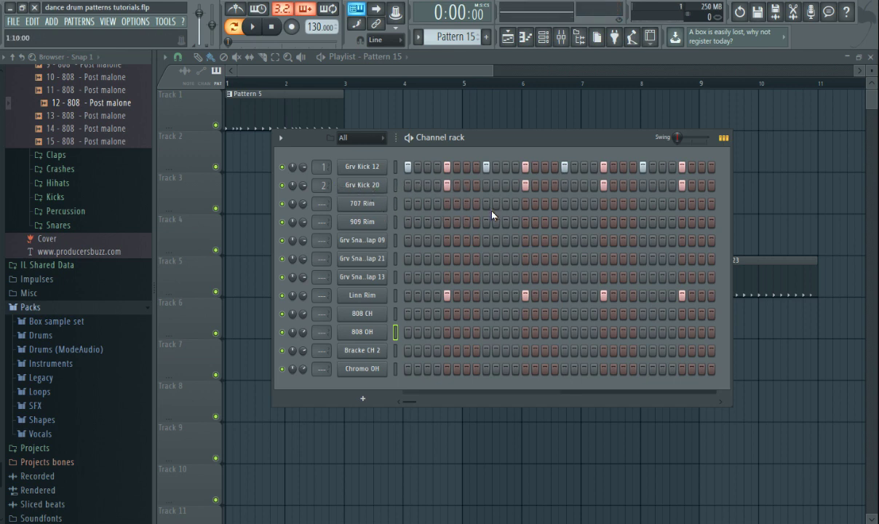
pyautogui.press('space')
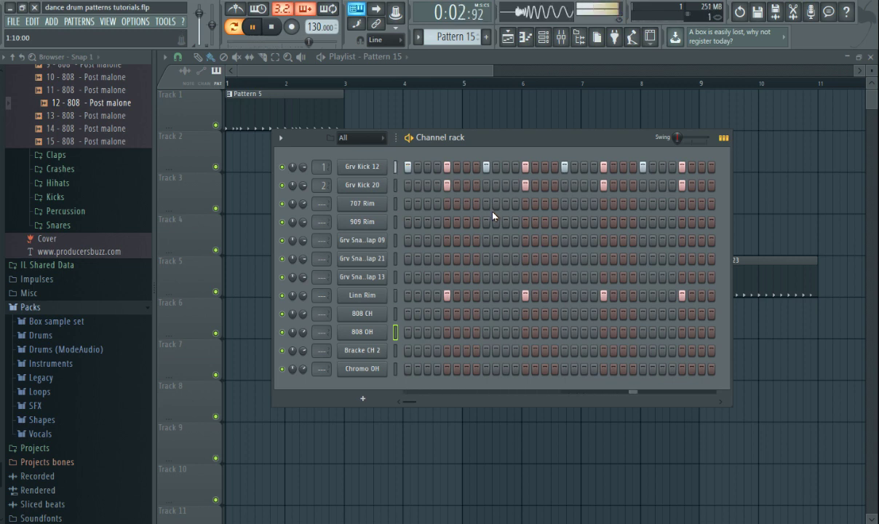
pyautogui.press('space')
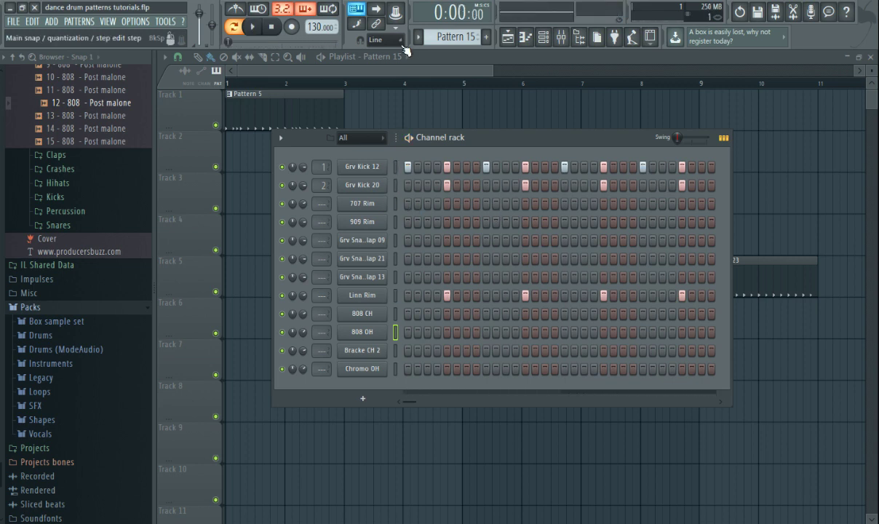
# Play Pattern 16 with its added 808 CH hits, and switch to Pattern 17 and play it.
pyautogui.moveTo(445, 37); pyautogui.dragTo(445, 33)
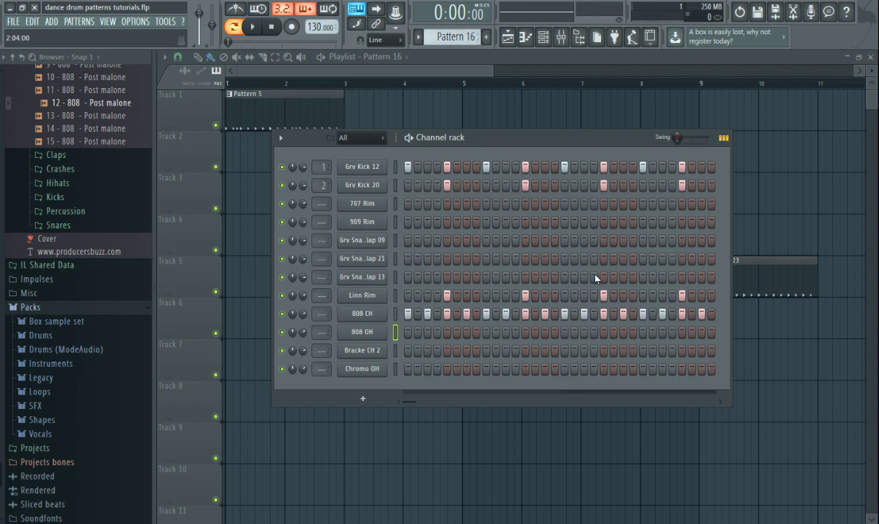
pyautogui.press('space')
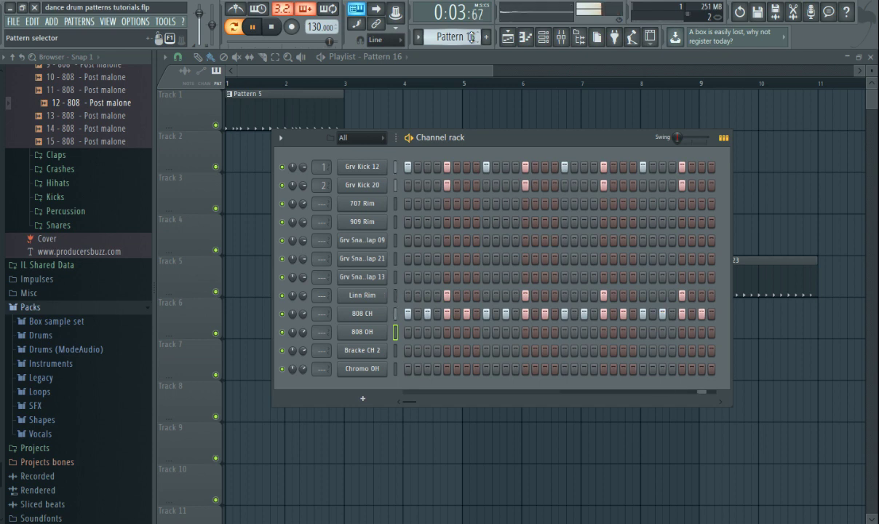
pyautogui.scroll(1, 471, 37)
pyautogui.press('space')
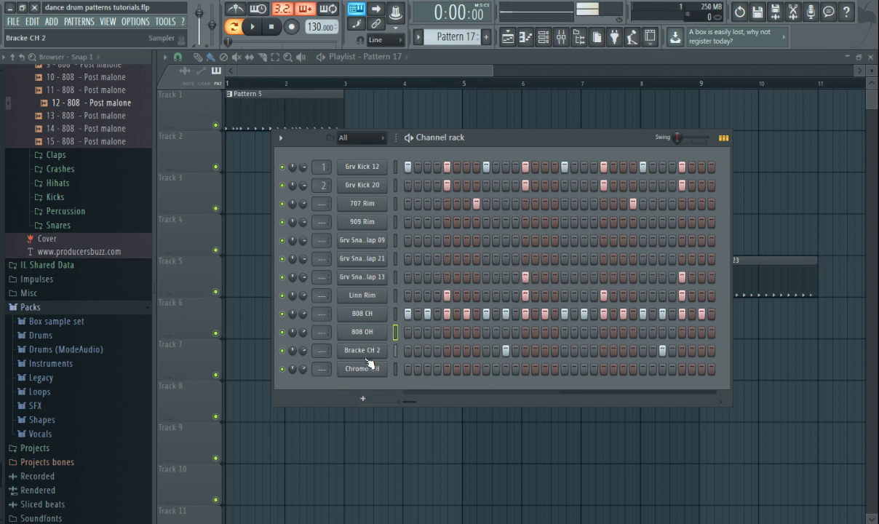
pyautogui.press('space')
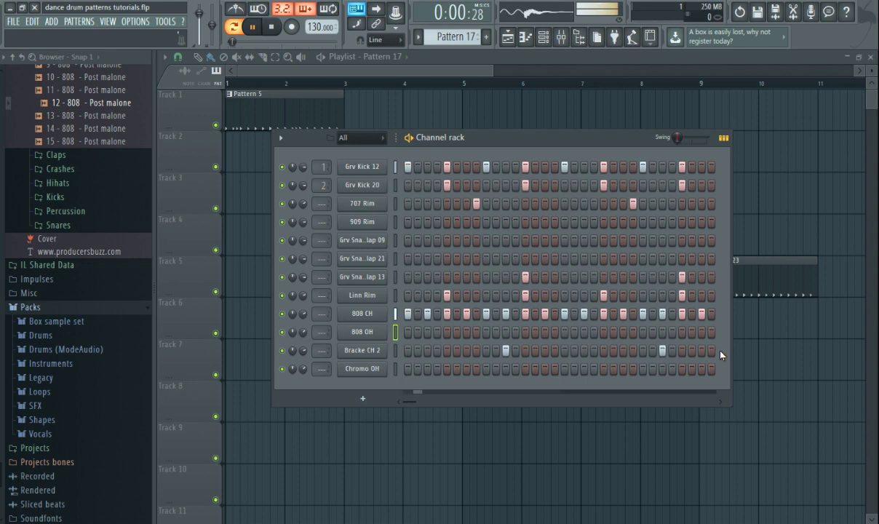
# Compare Patterns 17 and 18 by switching between them during playback, and stop on Pattern 18.
pyautogui.scroll(-1, 459, 40)
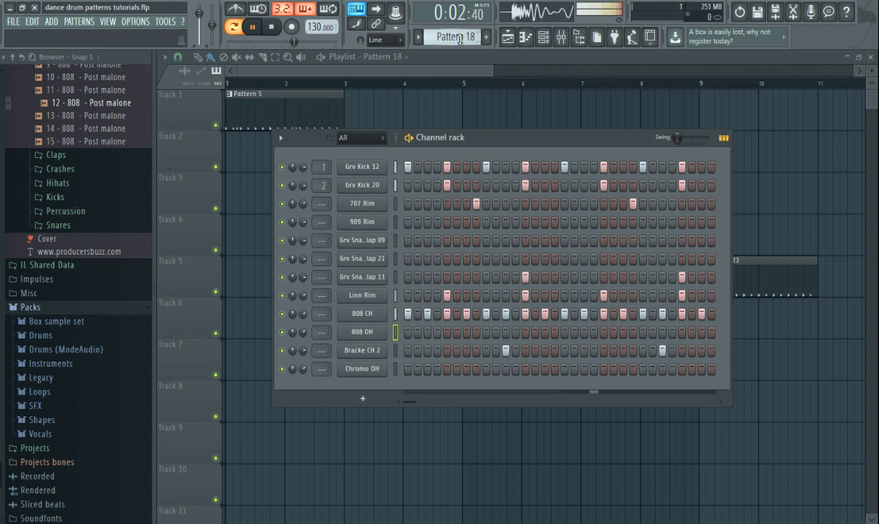
pyautogui.scroll(1, 459, 39)
pyautogui.scroll(-1, 459, 40)
pyautogui.scroll(1, 459, 39)
pyautogui.scroll(-1, 459, 39)
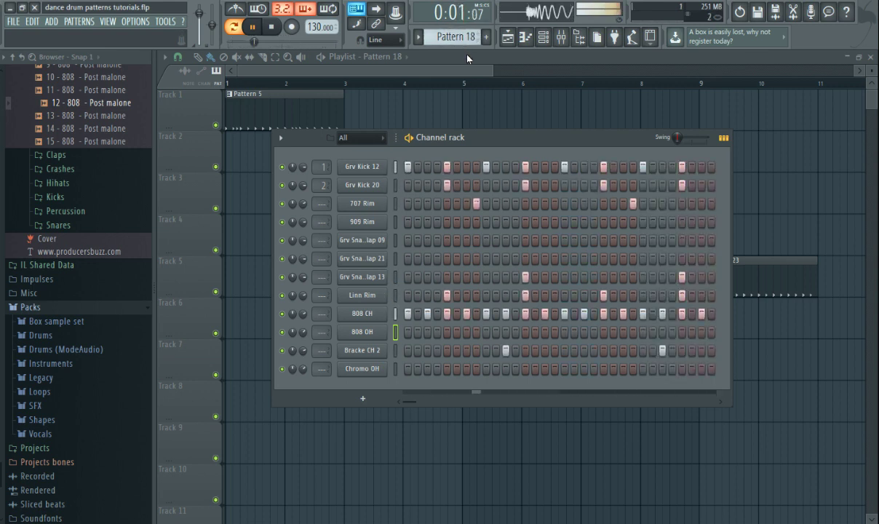
pyautogui.press('space')
# Fit the playlist horizontally so all the pattern clips from Pattern 5 to Pattern 23 are in view.
pyautogui.moveTo(489, 70); pyautogui.dragTo(478, 70)
pyautogui.moveTo(871, 71); pyautogui.dragTo(871, 71)
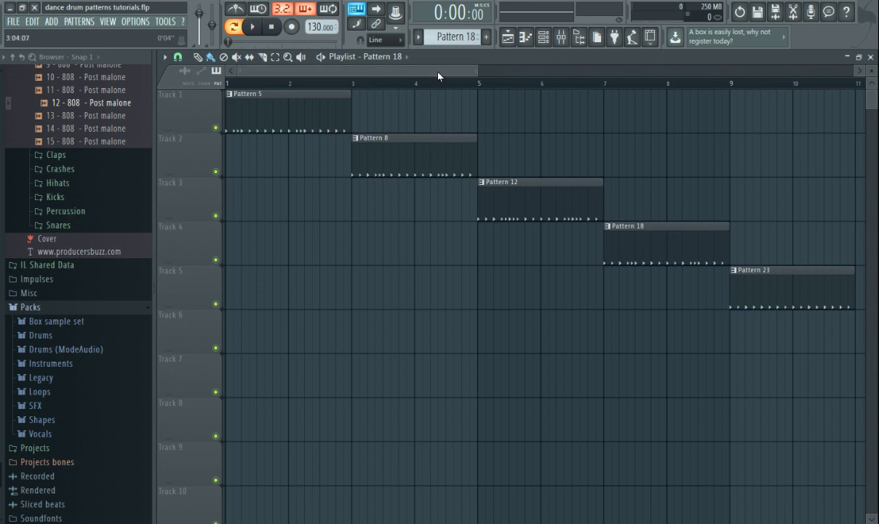
pyautogui.moveTo(476, 71); pyautogui.dragTo(480, 72)
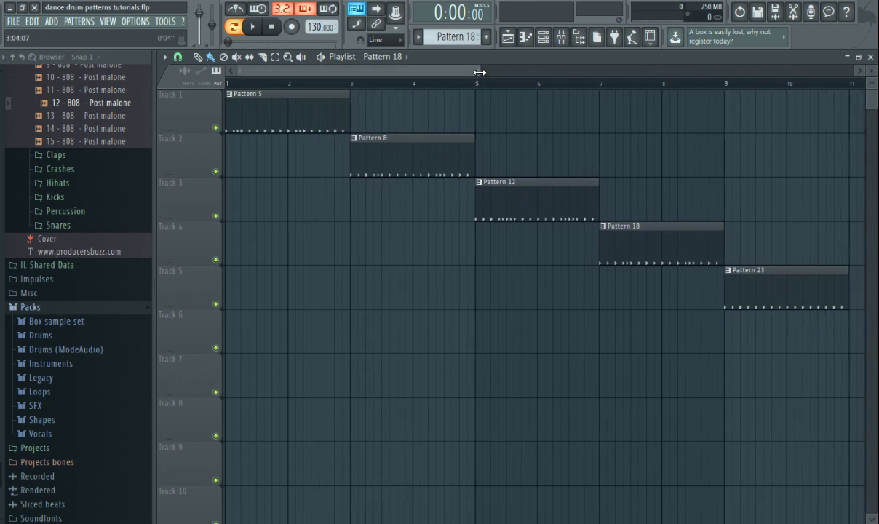